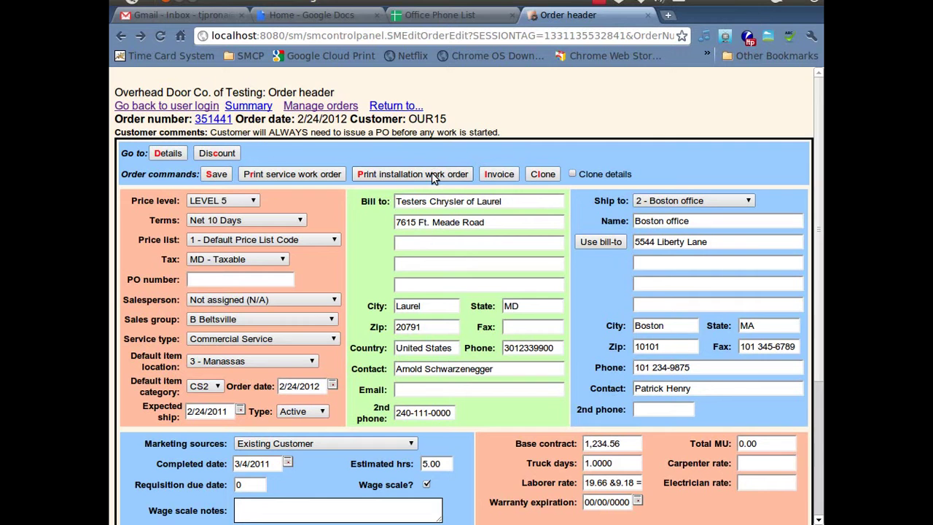
Step: Preview the order's printed service work order and return to the order header to look over its sections
{"action": "left_click", "coordinate": [312, 174]}
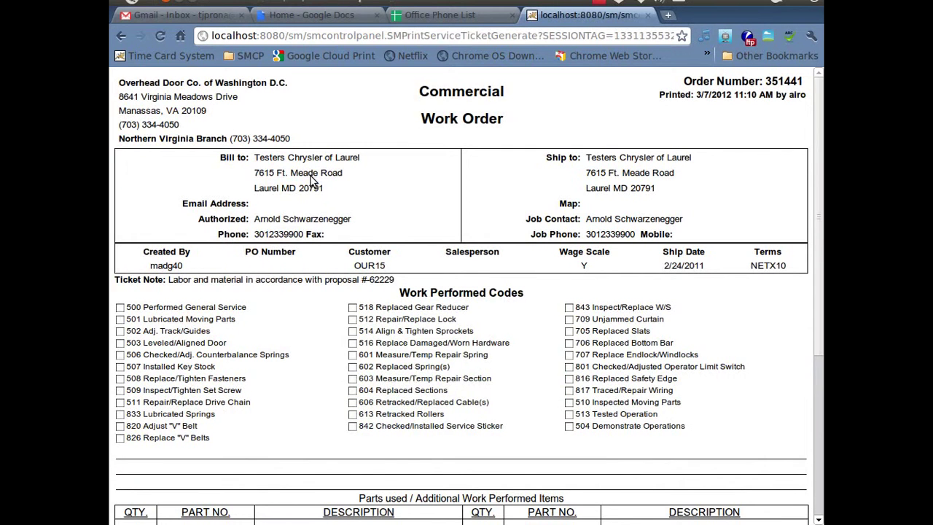
{"action": "left_click", "coordinate": [121, 36]}
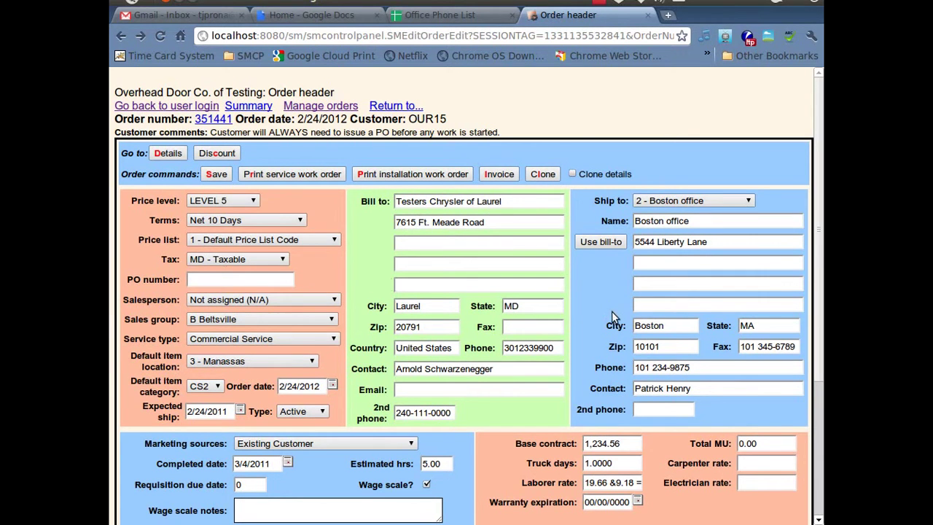
{"action": "scroll", "coordinate": [605, 312], "scroll_direction": "down", "scroll_amount": 1}
{"action": "scroll", "coordinate": [605, 312], "scroll_direction": "down", "scroll_amount": 3}
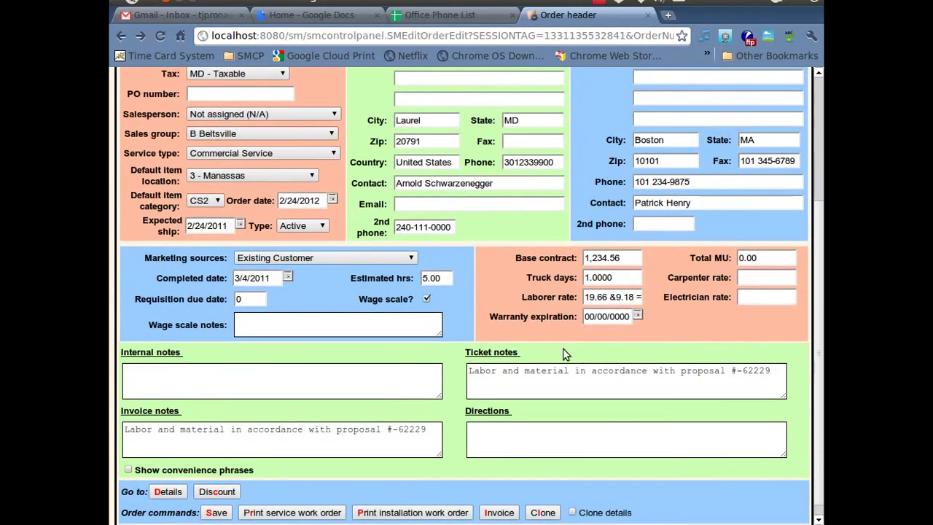
{"action": "scroll", "coordinate": [480, 331], "scroll_direction": "up", "scroll_amount": 4}
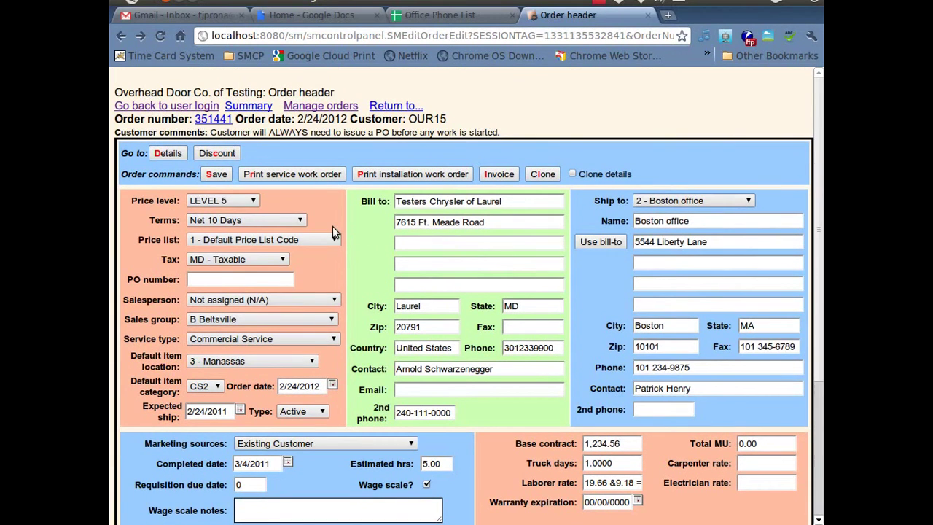
Step: Examine the available price levels and tax options and the PO number field in the order header
{"action": "left_click", "coordinate": [253, 201]}
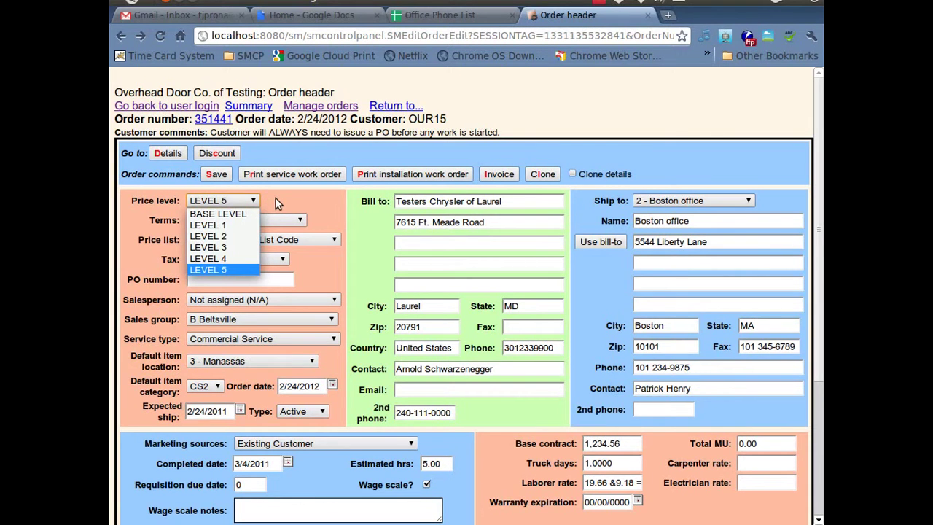
{"action": "left_click", "coordinate": [275, 198]}
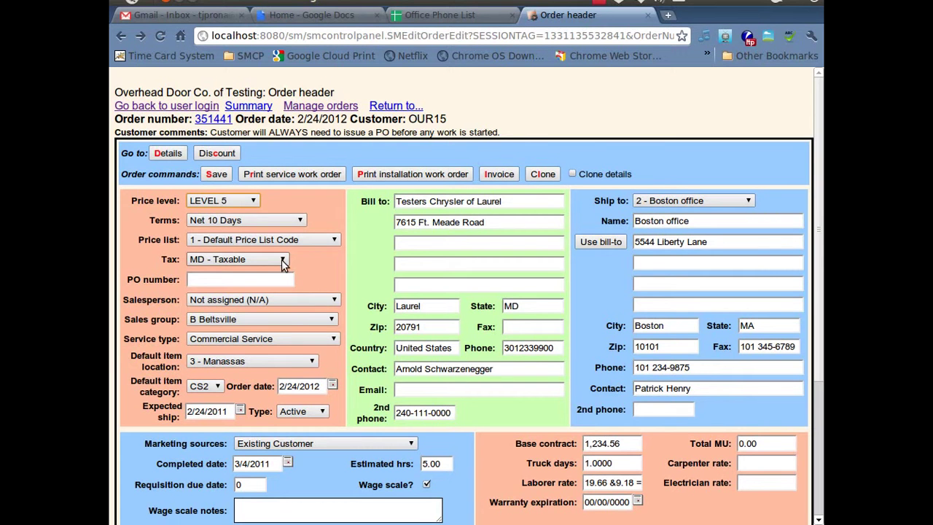
{"action": "left_click", "coordinate": [283, 260]}
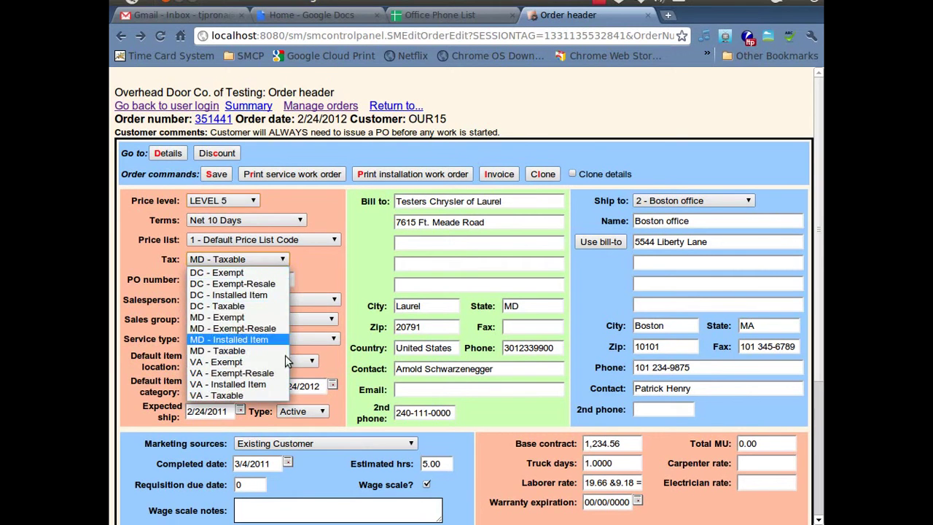
{"action": "left_click", "coordinate": [312, 265]}
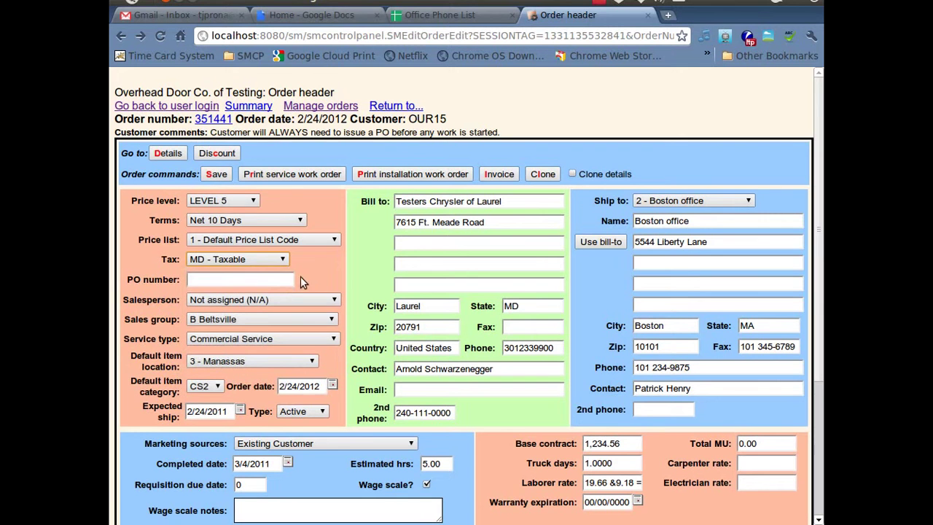
{"action": "left_click", "coordinate": [279, 279]}
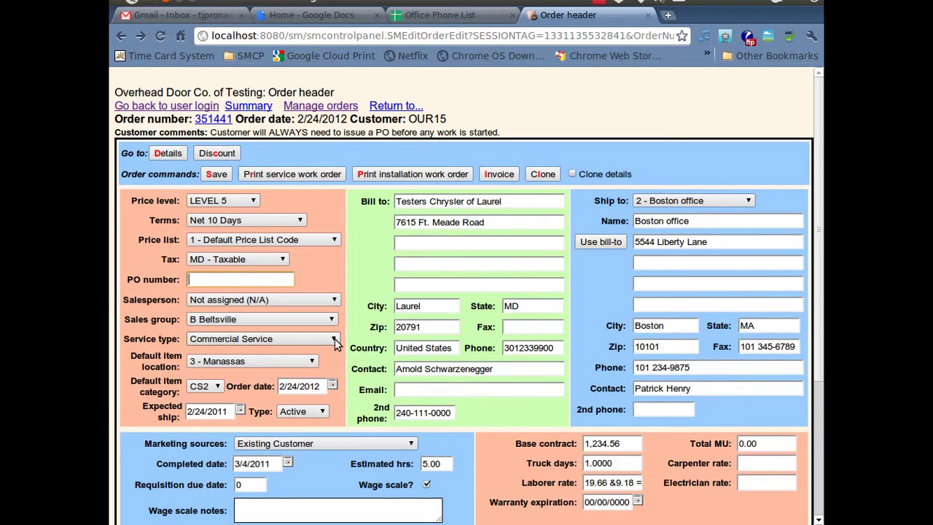
Step: Browse the available service types for the order without choosing a different one
{"action": "left_click", "coordinate": [335, 338]}
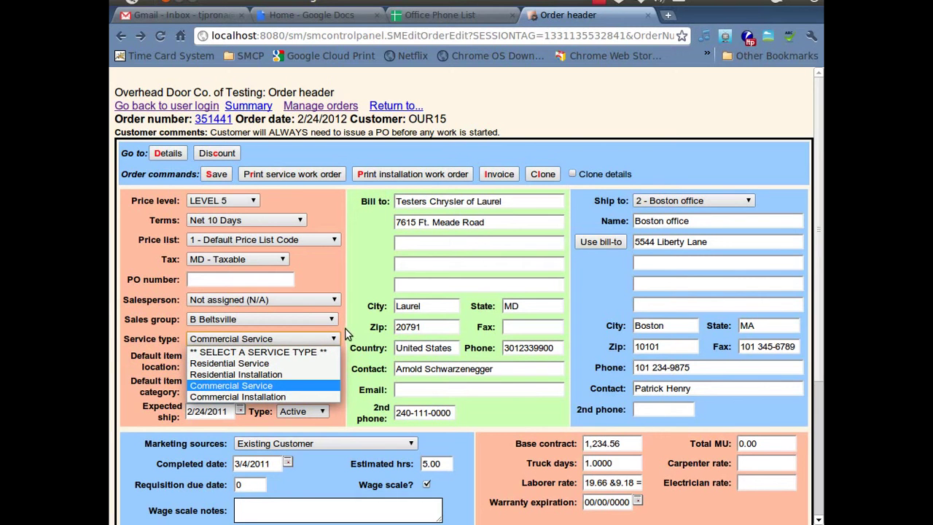
{"action": "key", "text": "Up"}
{"action": "key", "text": "Up"}
{"action": "key", "text": "Down"}
{"action": "key", "text": "Down"}
{"action": "key", "text": "Down"}
{"action": "key", "text": "Up"}
{"action": "key", "text": "Up"}
{"action": "key", "text": "Up"}
{"action": "key", "text": "Up"}
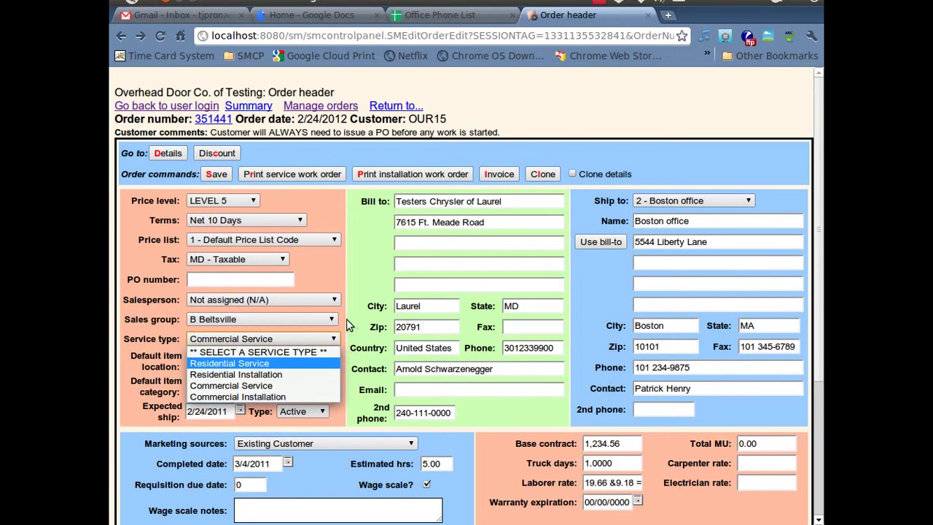
{"action": "key", "text": "Escape"}
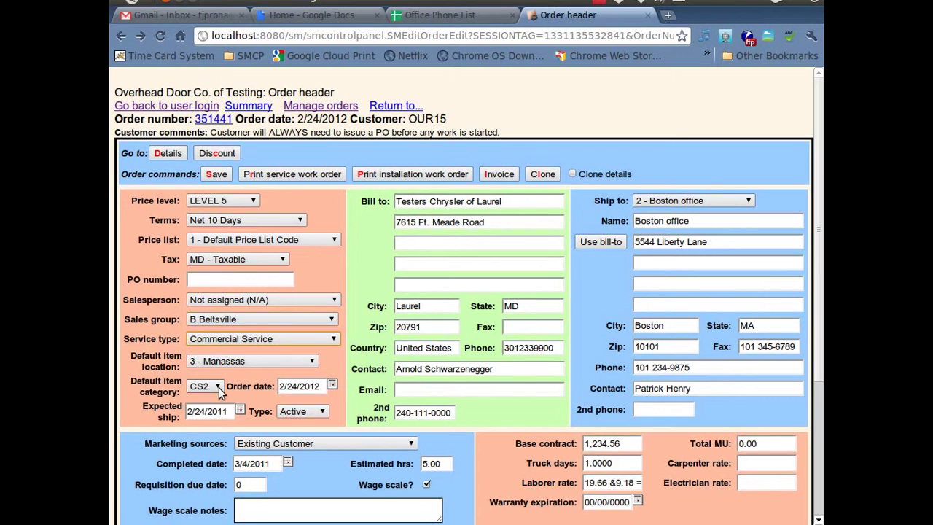
Step: Inspect the order date calendar, the expected ship date field and the available order types
{"action": "left_click", "coordinate": [332, 386]}
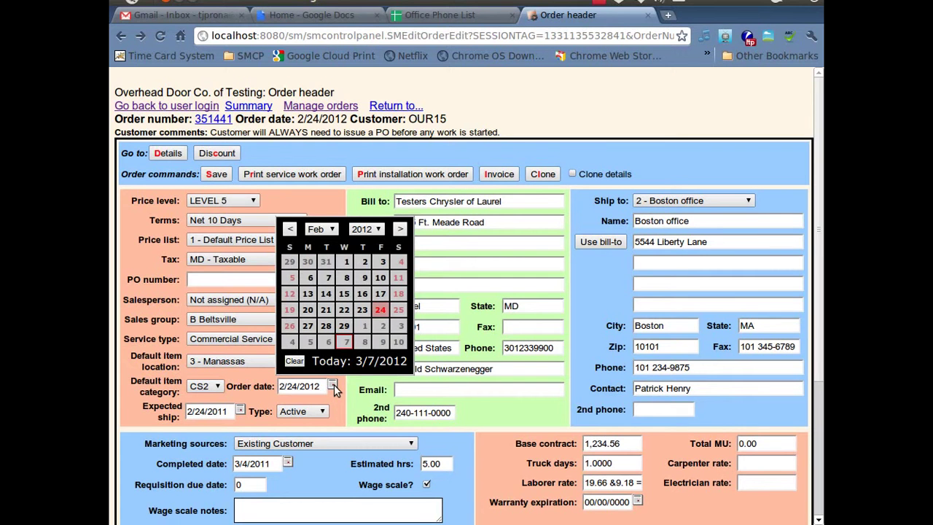
{"action": "left_click", "coordinate": [216, 412]}
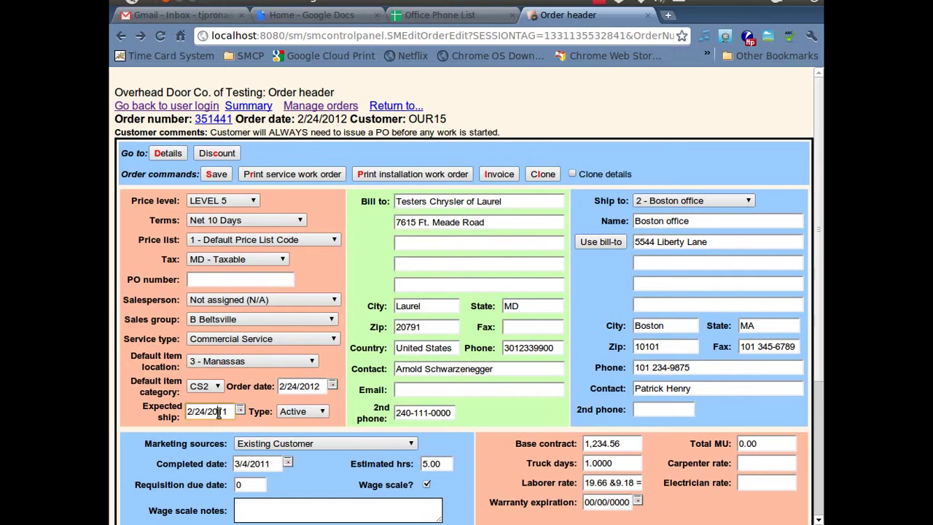
{"action": "left_click", "coordinate": [321, 411]}
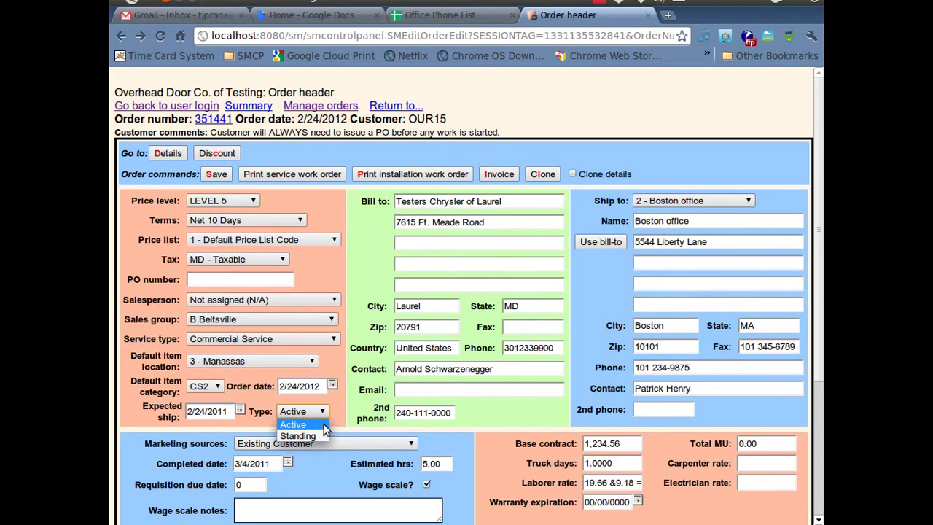
{"action": "left_click", "coordinate": [335, 412]}
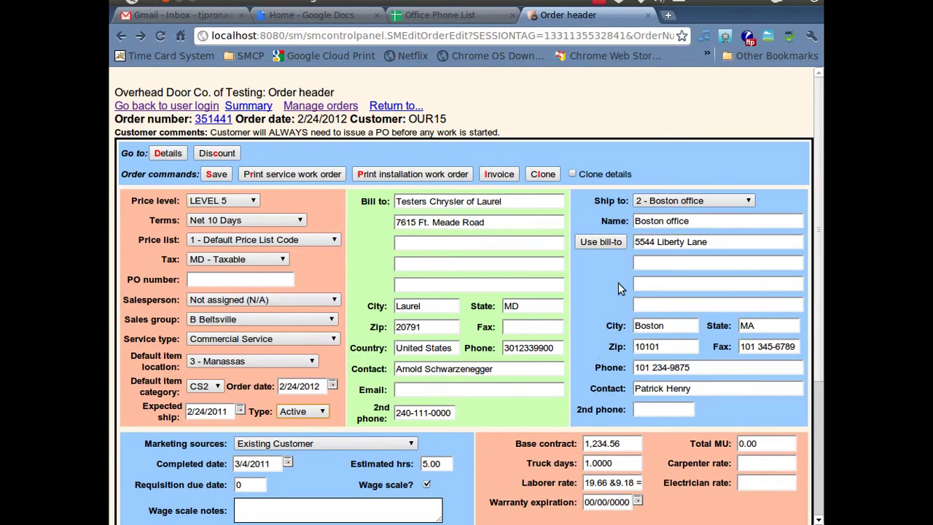
Step: Change the order's ship-to location to 1 - Philadelphia Office
{"action": "left_click", "coordinate": [751, 202]}
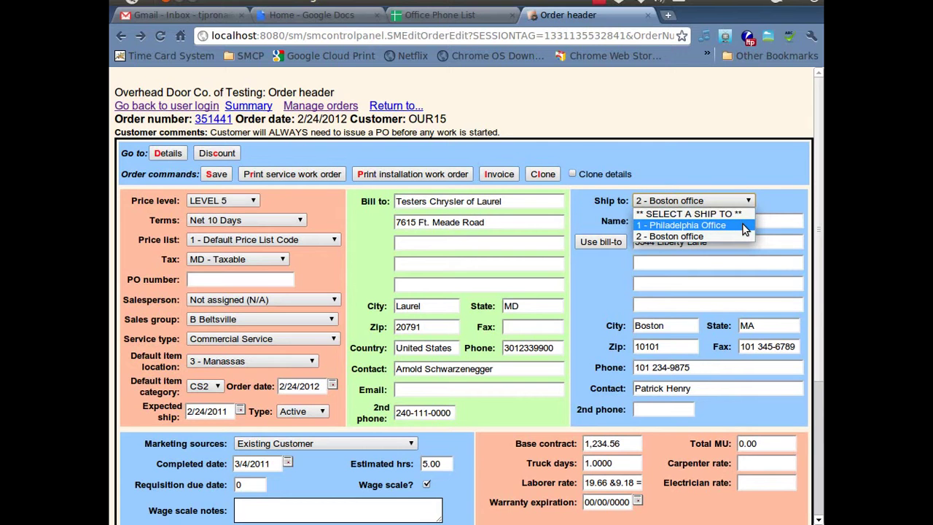
{"action": "left_click", "coordinate": [744, 227]}
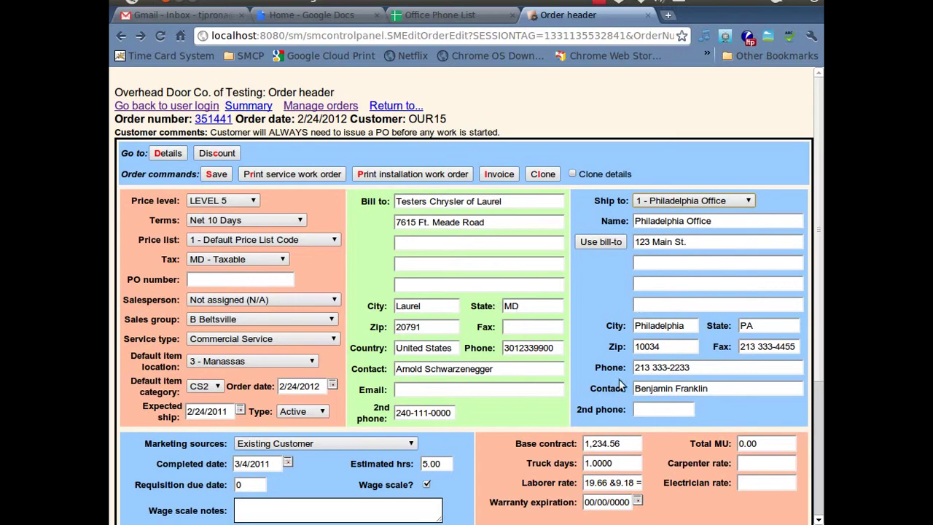
Step: Examine the marketing source options and the completed date and estimated hours fields
{"action": "scroll", "coordinate": [587, 334], "scroll_direction": "down", "scroll_amount": 1}
{"action": "scroll", "coordinate": [587, 334], "scroll_direction": "down", "scroll_amount": 2}
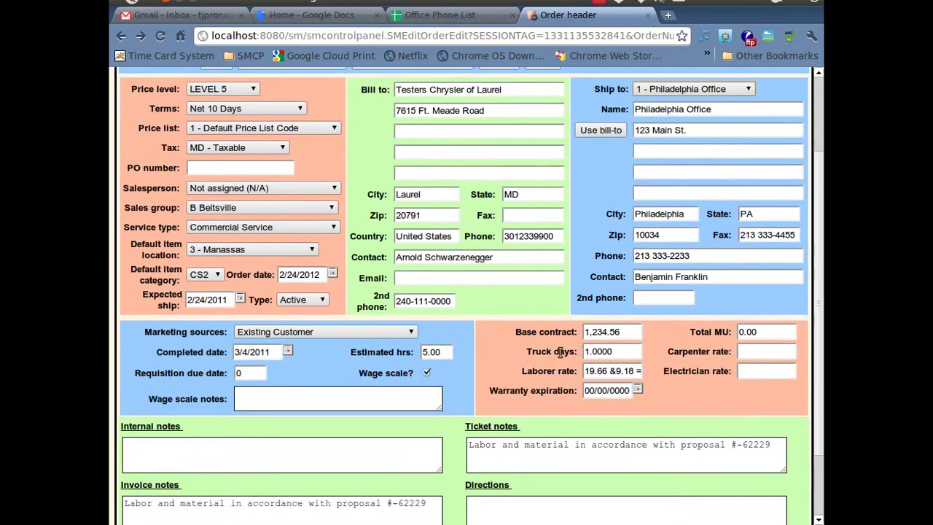
{"action": "left_click", "coordinate": [412, 334]}
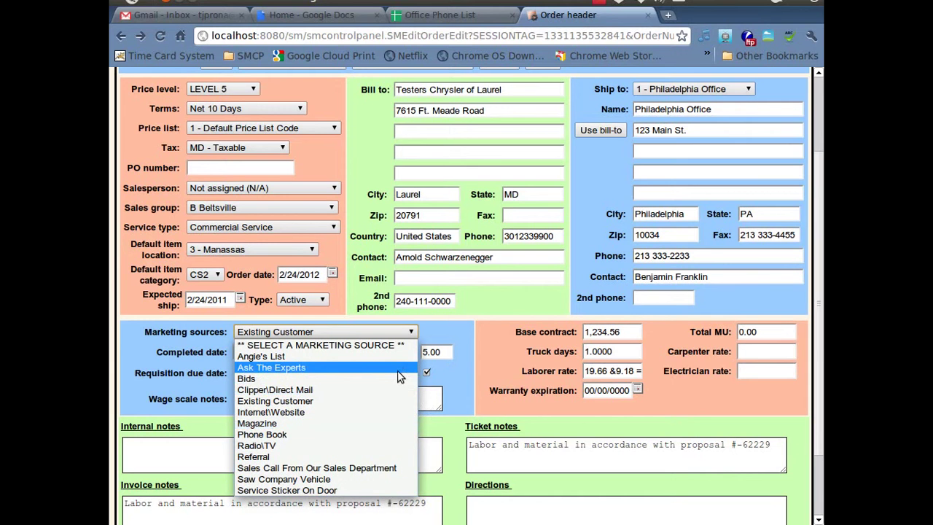
{"action": "left_click", "coordinate": [466, 336]}
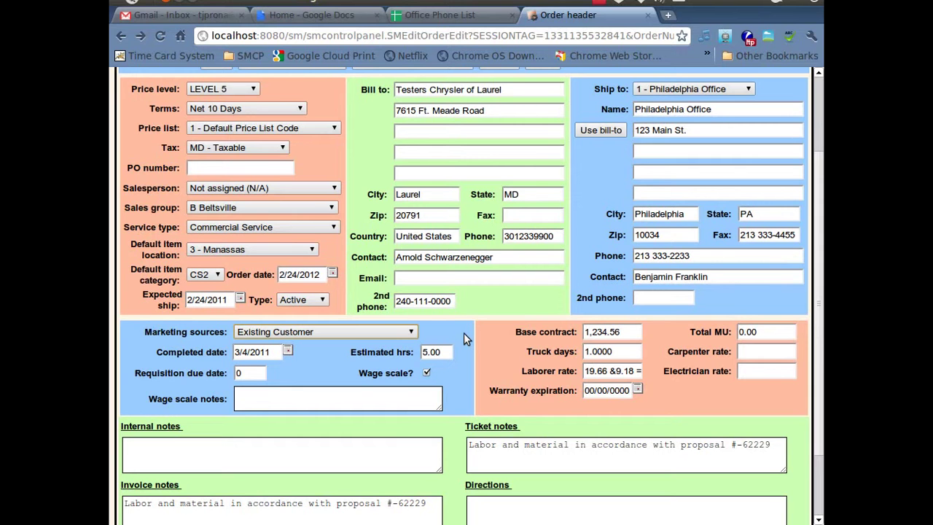
{"action": "left_click", "coordinate": [268, 353]}
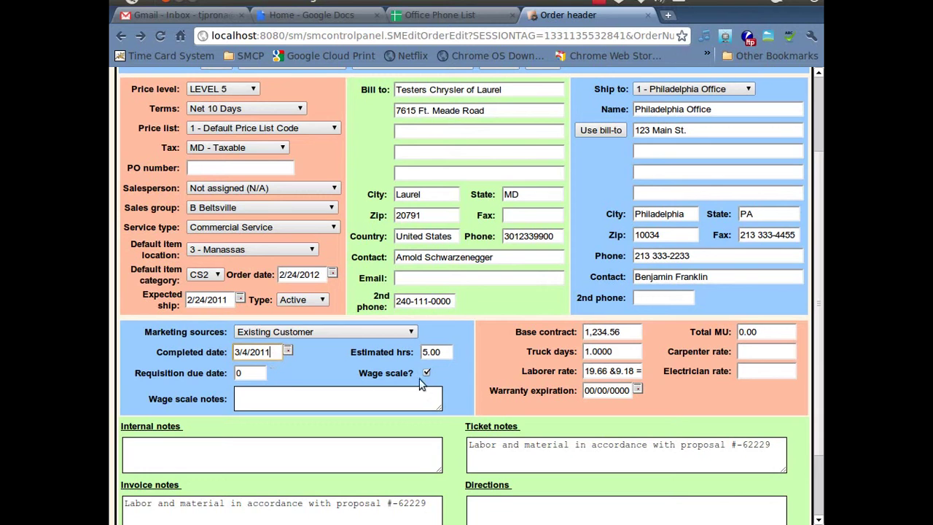
{"action": "left_click", "coordinate": [422, 352]}
{"action": "left_click_drag", "start_coordinate": [422, 352], "coordinate": [405, 368]}
Step: Set the requisition due date to 5
{"action": "left_click", "coordinate": [237, 372]}
{"action": "left_click_drag", "start_coordinate": [238, 372], "coordinate": [241, 398]}
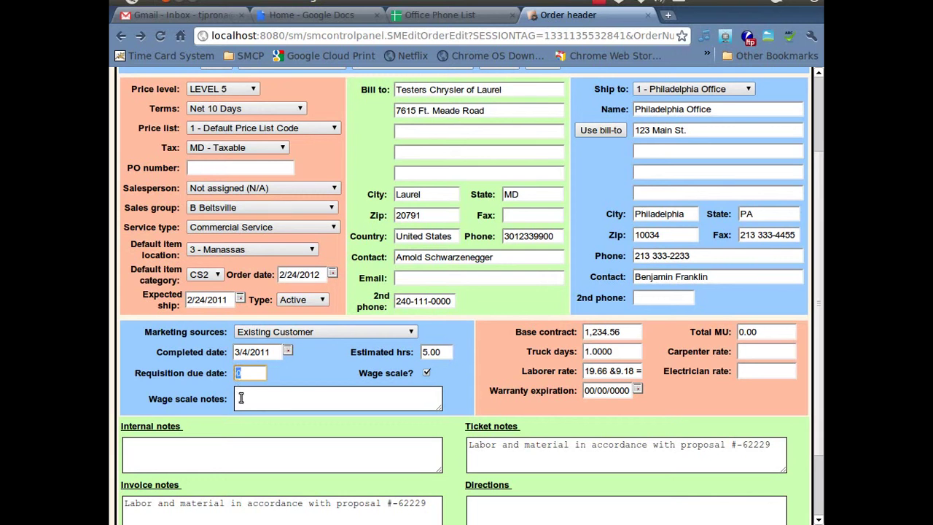
{"action": "type", "text": "5"}
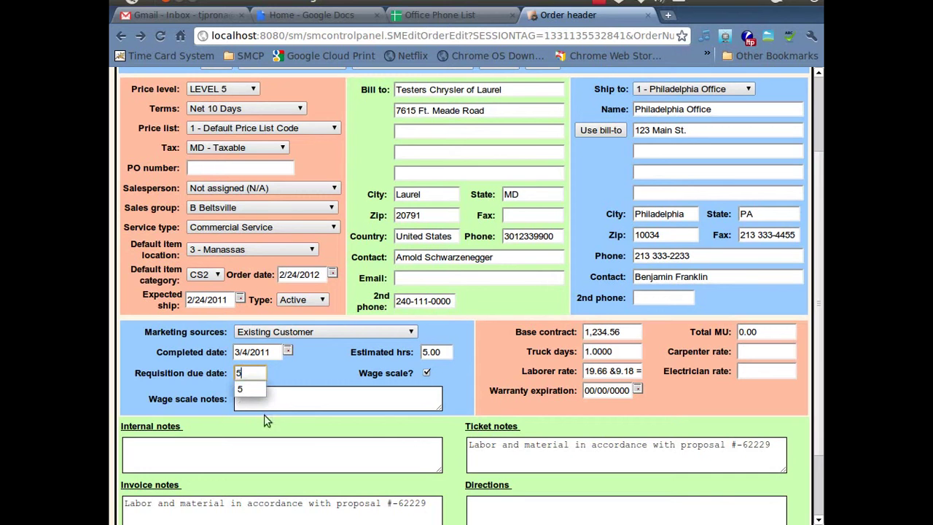
{"action": "left_click", "coordinate": [310, 363]}
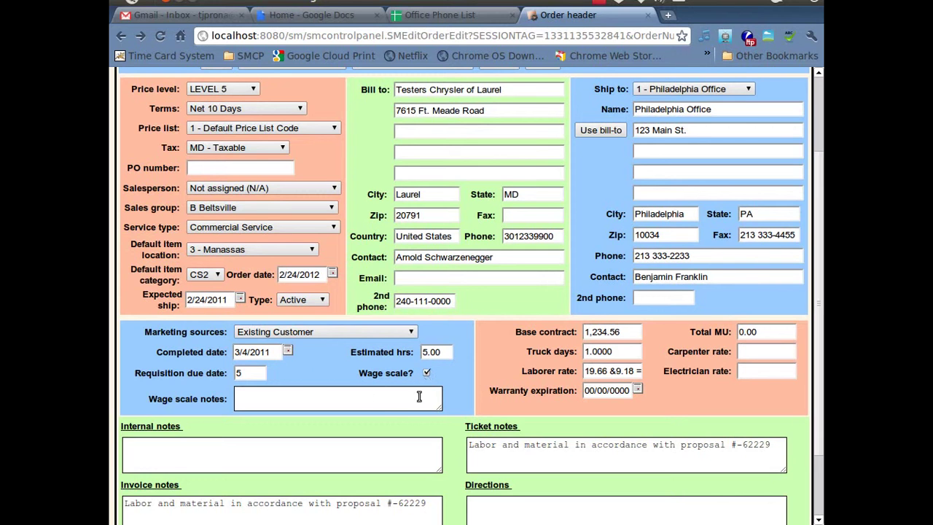
Step: Inspect the wage scale notes, base contract, total MU, truck days, carpenter and electrician rates, and warranty expiration fields
{"action": "left_click", "coordinate": [308, 393]}
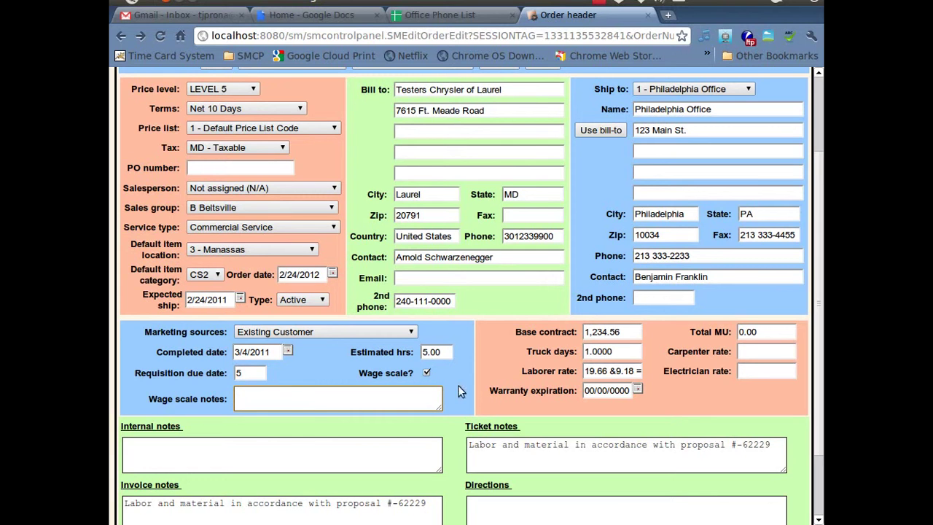
{"action": "left_click_drag", "start_coordinate": [621, 332], "coordinate": [579, 333]}
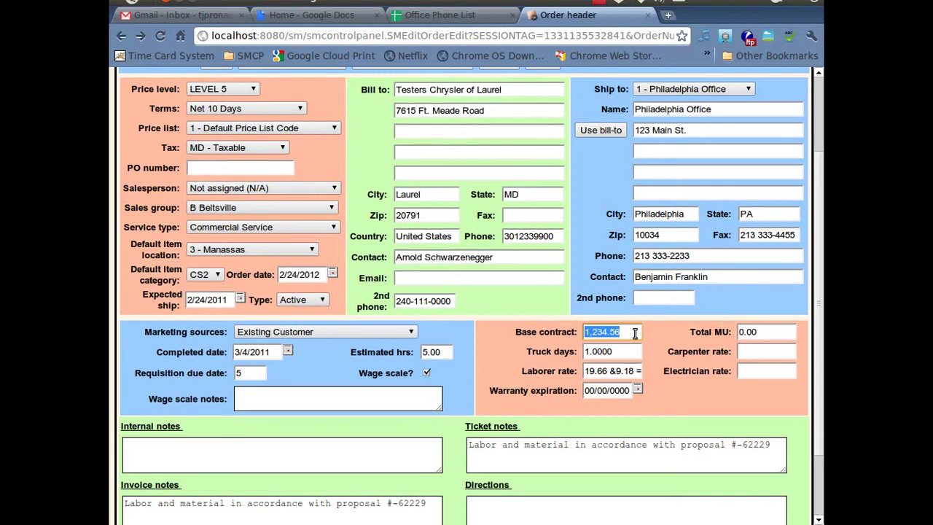
{"action": "left_click", "coordinate": [761, 332]}
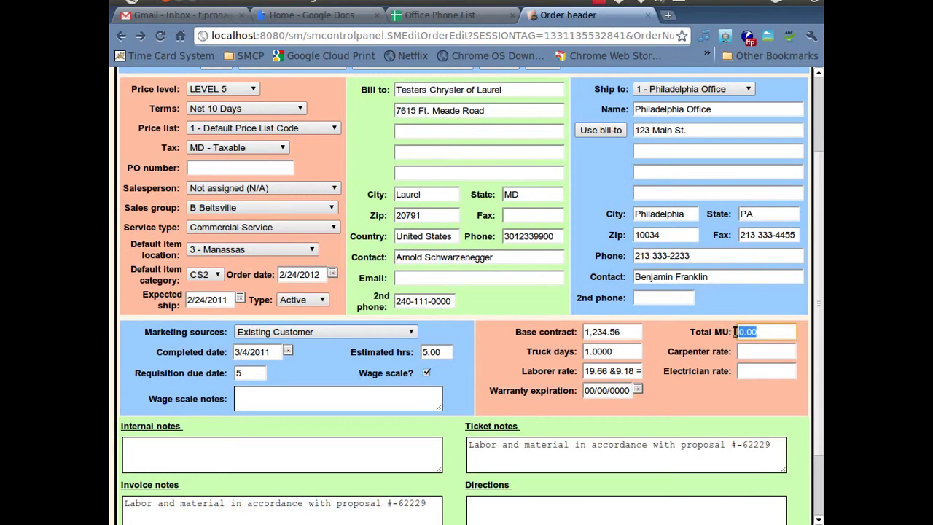
{"action": "left_click", "coordinate": [621, 353]}
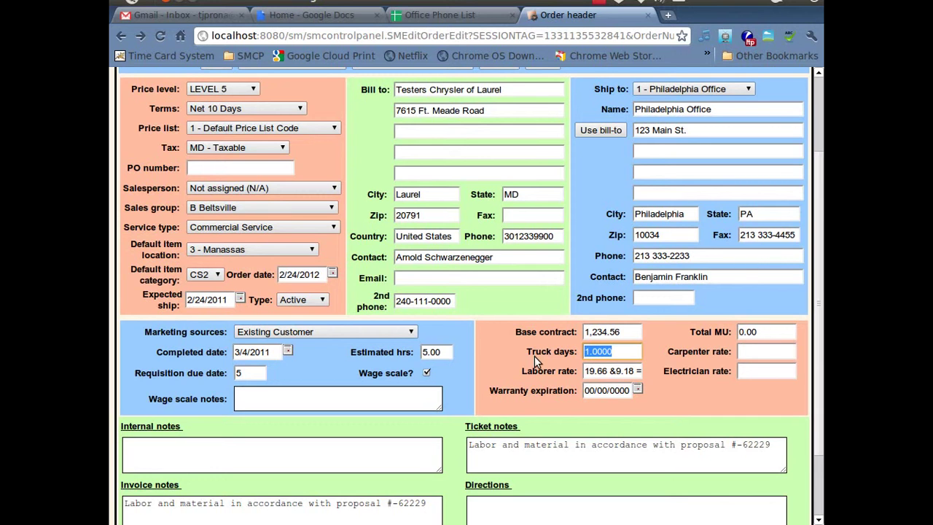
{"action": "left_click", "coordinate": [787, 351]}
{"action": "left_click", "coordinate": [786, 371]}
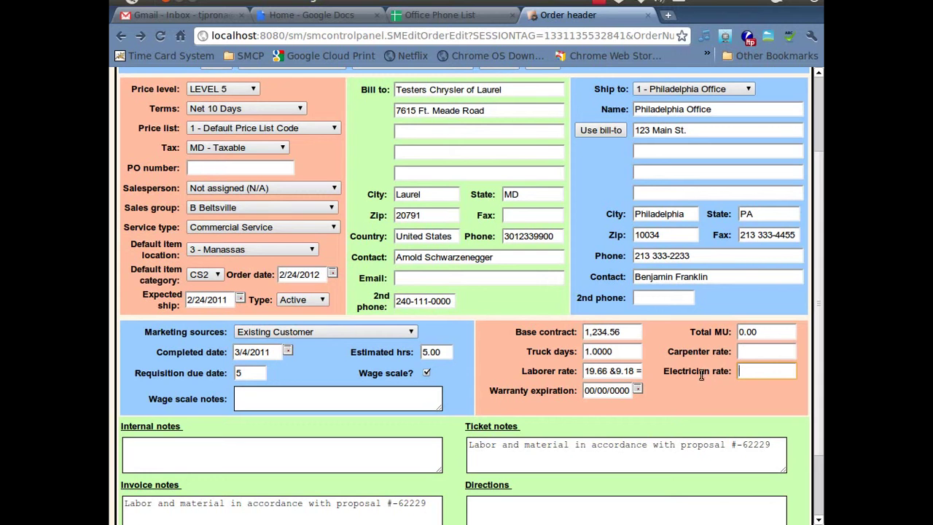
{"action": "left_click", "coordinate": [603, 394]}
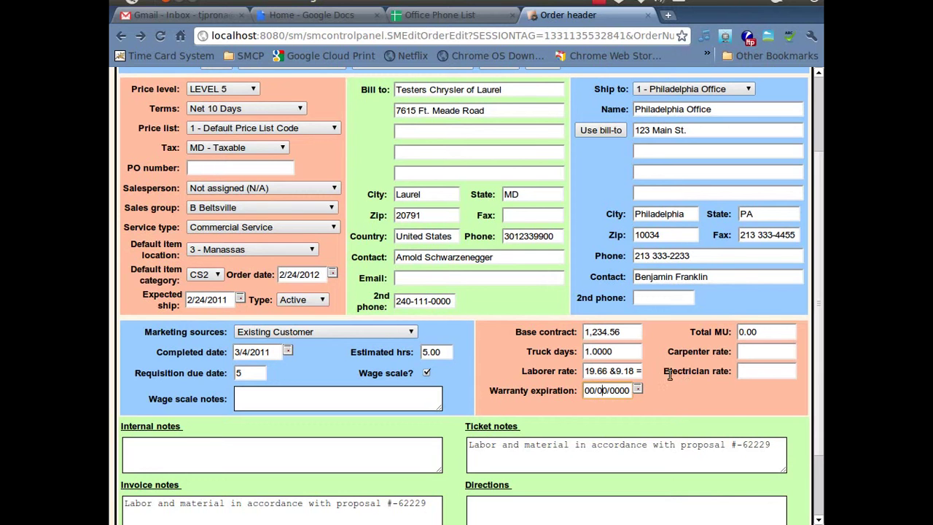
Step: Inspect the internal notes and ticket notes fields of the order
{"action": "scroll", "coordinate": [665, 373], "scroll_direction": "down", "scroll_amount": 2}
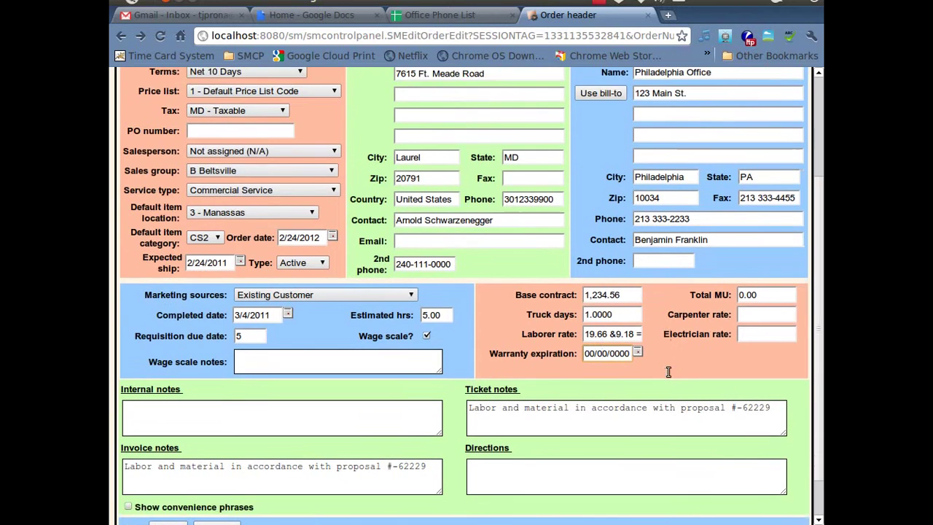
{"action": "scroll", "coordinate": [674, 357], "scroll_direction": "down", "scroll_amount": 1}
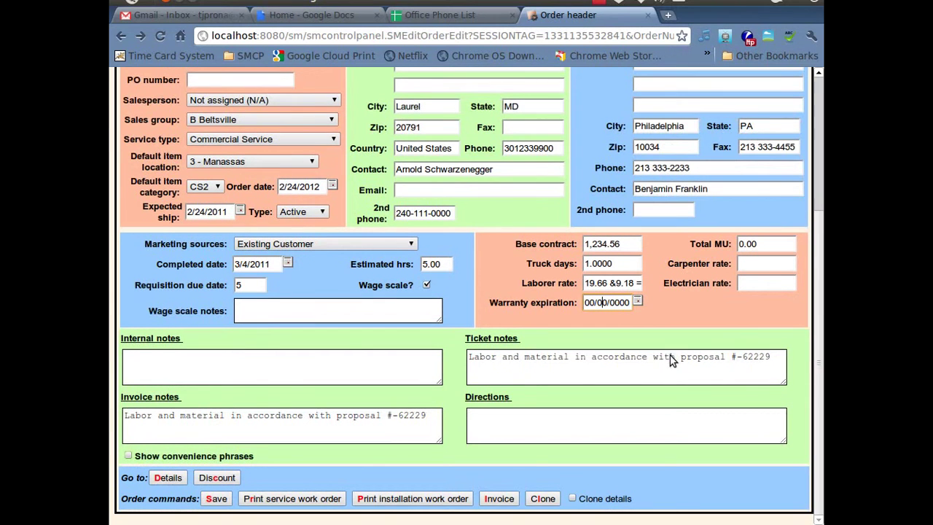
{"action": "left_click", "coordinate": [290, 357]}
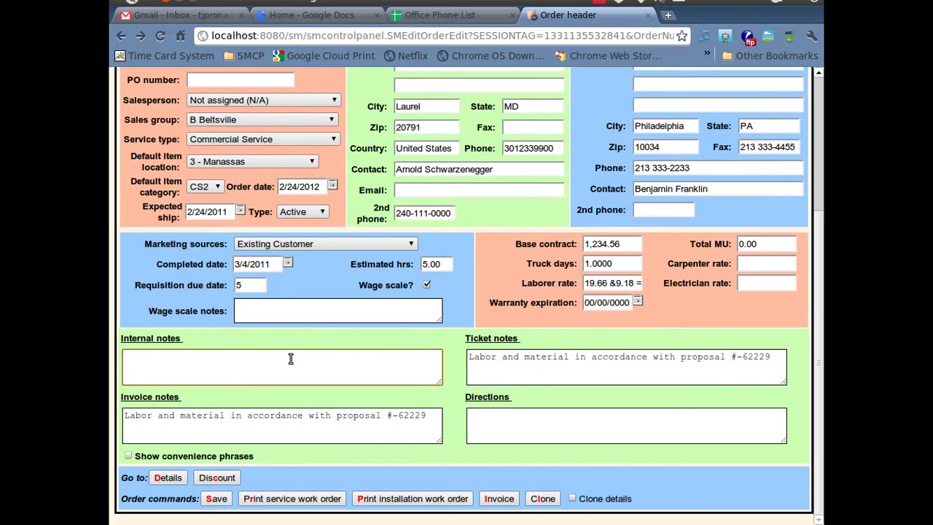
{"action": "left_click", "coordinate": [469, 359]}
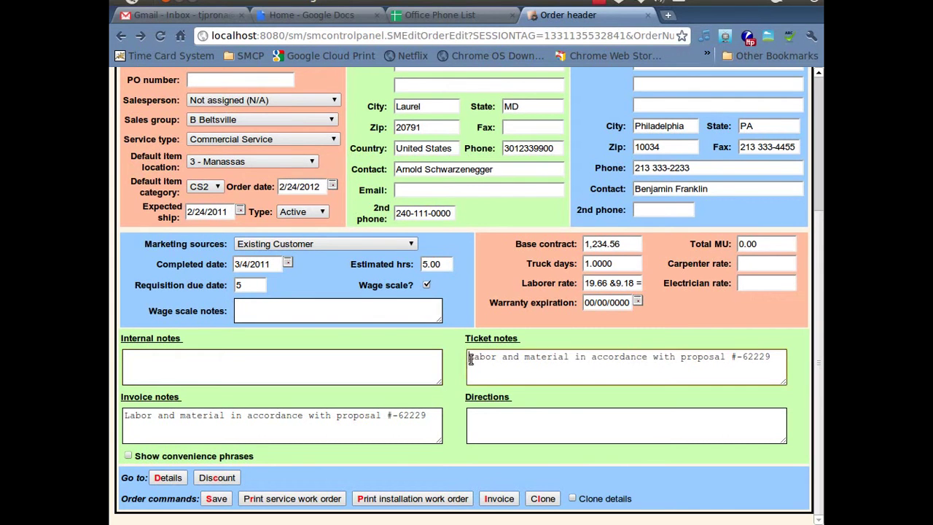
Step: Inspect the invoice notes, directions and internal notes fields of the order
{"action": "left_click", "coordinate": [215, 418]}
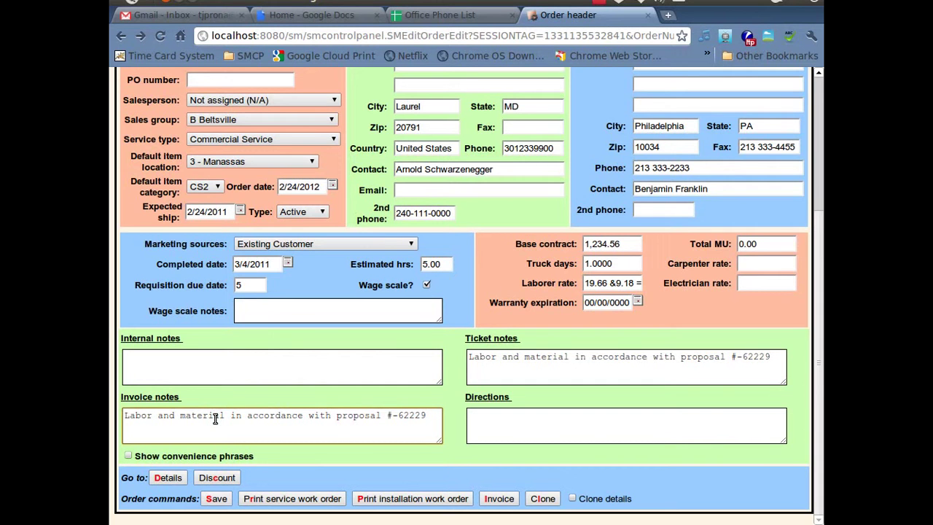
{"action": "left_click", "coordinate": [494, 417]}
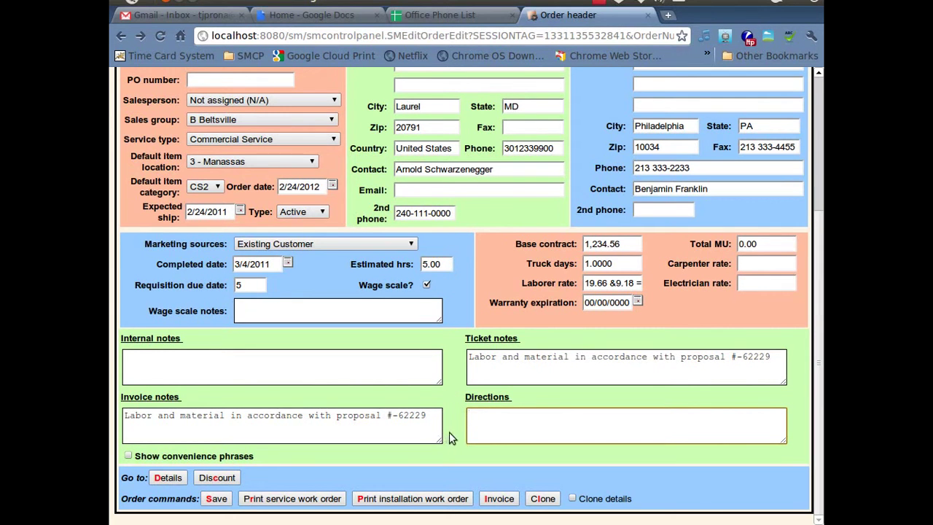
{"action": "left_click", "coordinate": [406, 361]}
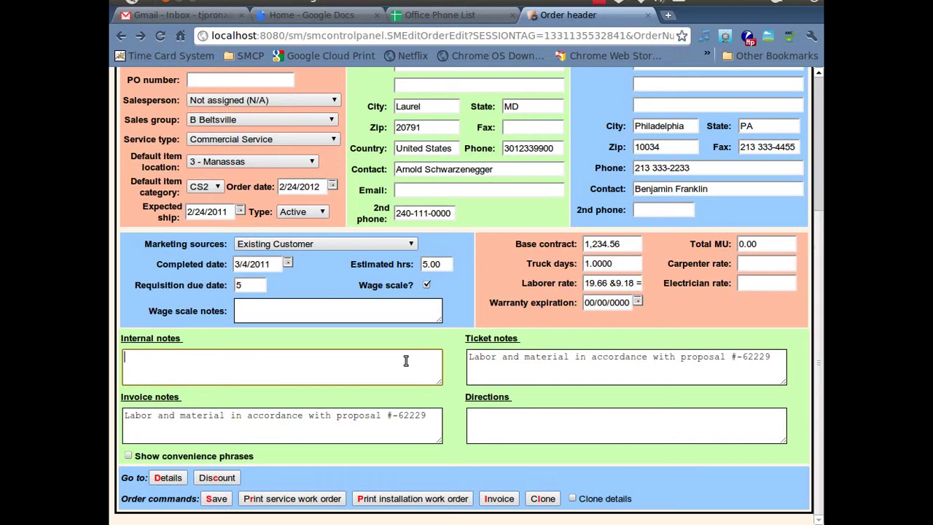
Step: Show the convenience phrases and examine the choices for which notes field selected phrases are inserted into
{"action": "left_click", "coordinate": [128, 457]}
{"action": "left_click_drag", "start_coordinate": [822, 286], "coordinate": [821, 389]}
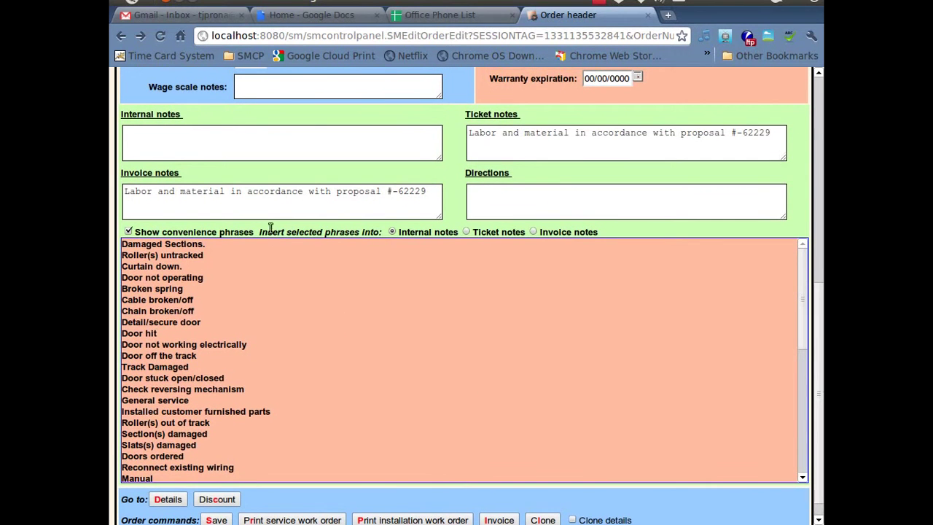
{"action": "left_click_drag", "start_coordinate": [259, 231], "coordinate": [631, 233]}
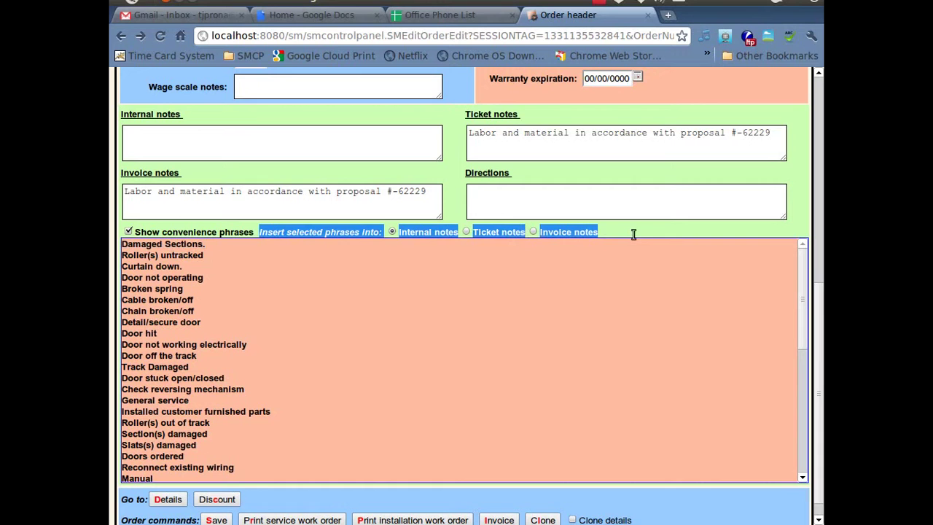
{"action": "left_click", "coordinate": [361, 250]}
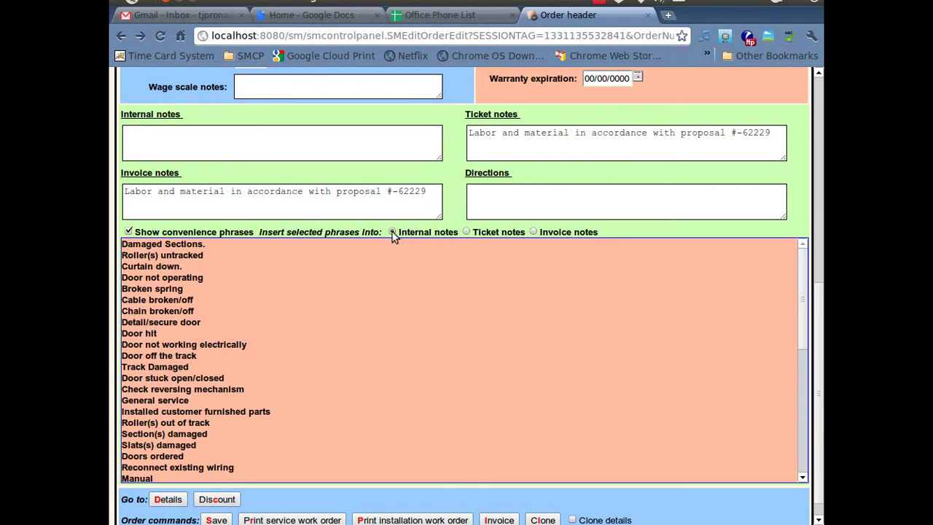
Step: Try Ticket notes as the target for convenience phrases, check that notes field, and switch the target back to Internal notes
{"action": "left_click", "coordinate": [465, 232]}
{"action": "triple_click", "coordinate": [469, 138]}
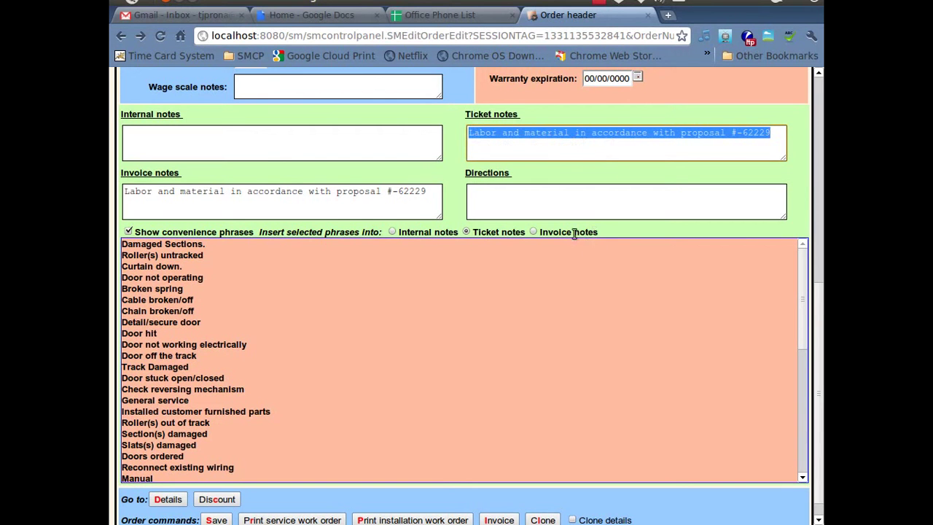
{"action": "left_click", "coordinate": [392, 232]}
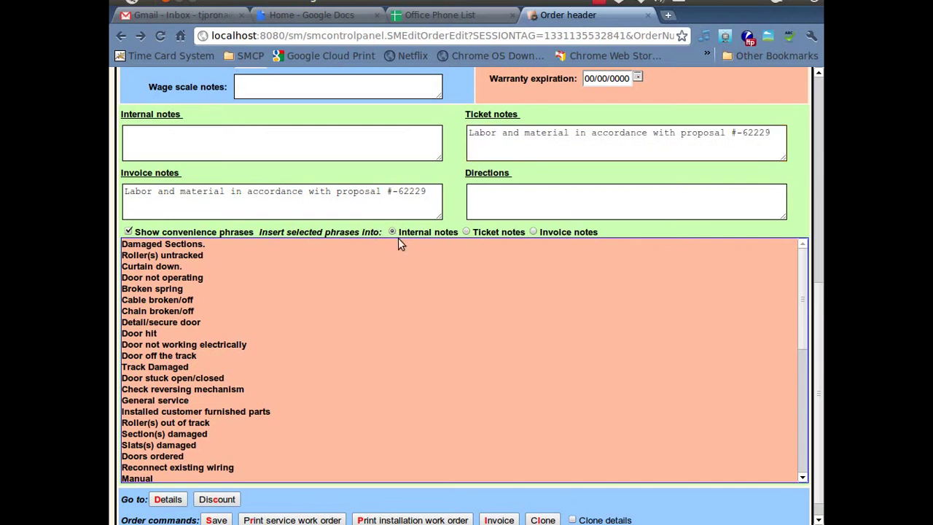
Step: Enlarge the Internal notes box and insert the phrases "Curtain down.", "Door not operating" and "Cable broken/off" into it
{"action": "left_click", "coordinate": [377, 142]}
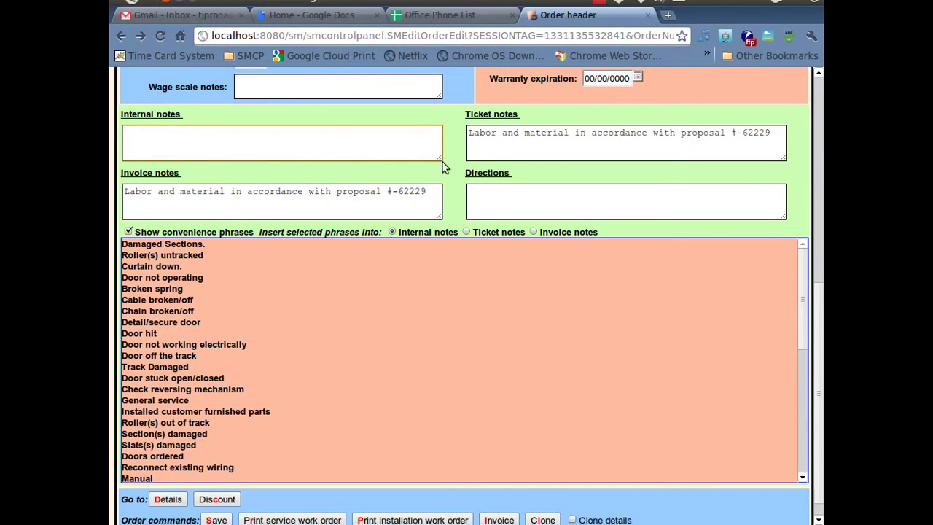
{"action": "left_click_drag", "start_coordinate": [440, 157], "coordinate": [532, 301]}
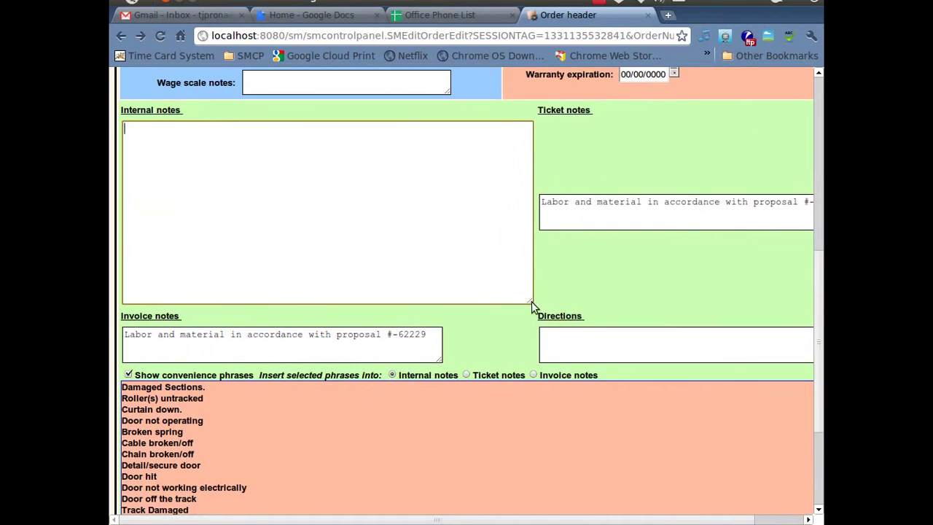
{"action": "scroll", "coordinate": [818, 193], "scroll_direction": "down", "scroll_amount": 1}
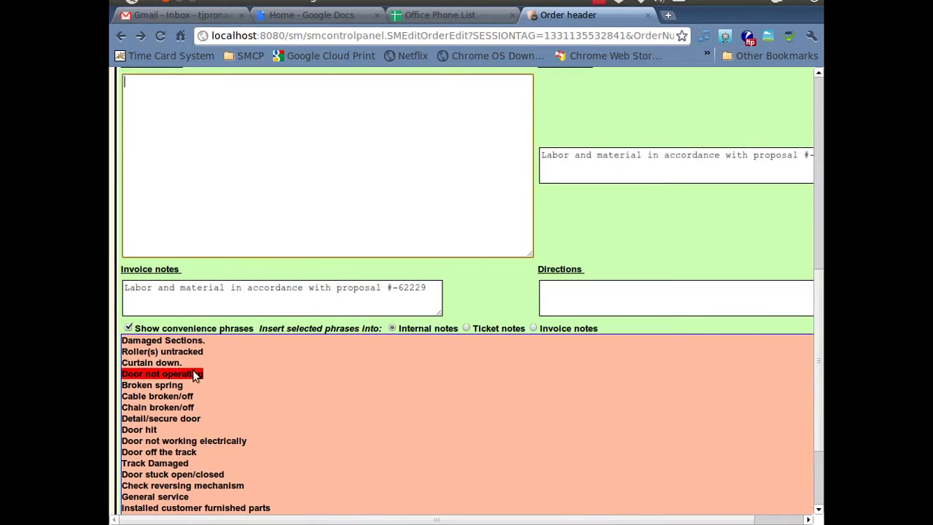
{"action": "left_click", "coordinate": [176, 364]}
{"action": "left_click", "coordinate": [175, 374]}
{"action": "left_click", "coordinate": [161, 397]}
{"action": "left_click_drag", "start_coordinate": [146, 113], "coordinate": [119, 73]}
{"action": "left_click", "coordinate": [131, 120]}
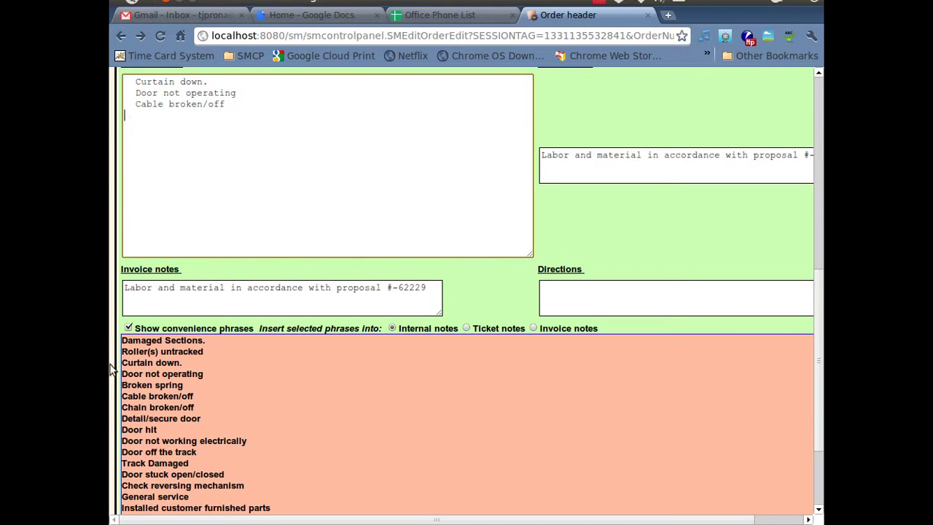
Step: Append "Door not working electrically" to the internal notes and insert "Damaged Sections." on a new line directly below "Curtain down."
{"action": "left_click", "coordinate": [155, 441]}
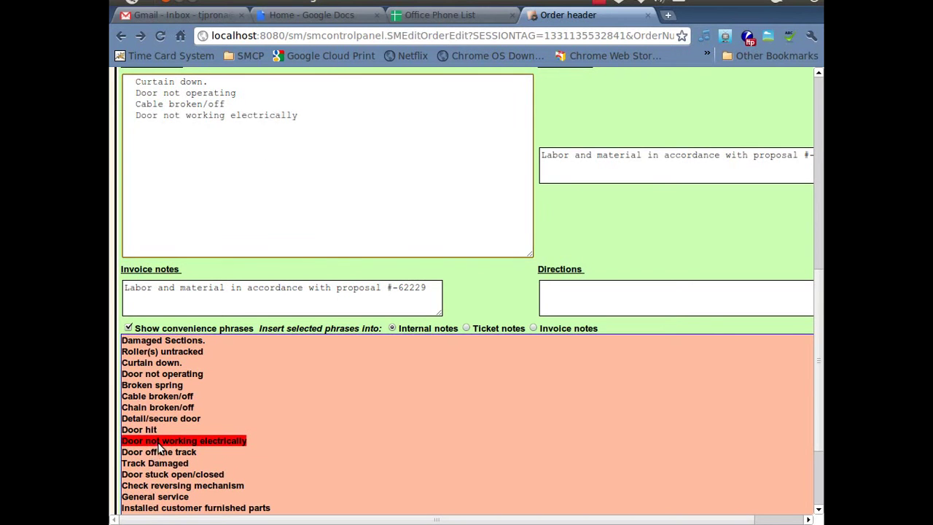
{"action": "left_click", "coordinate": [125, 93]}
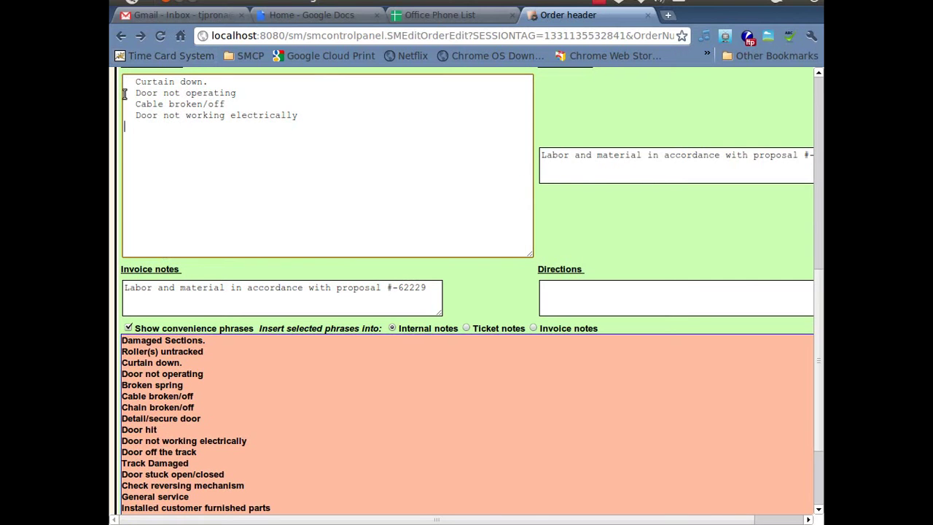
{"action": "key", "text": "Return"}
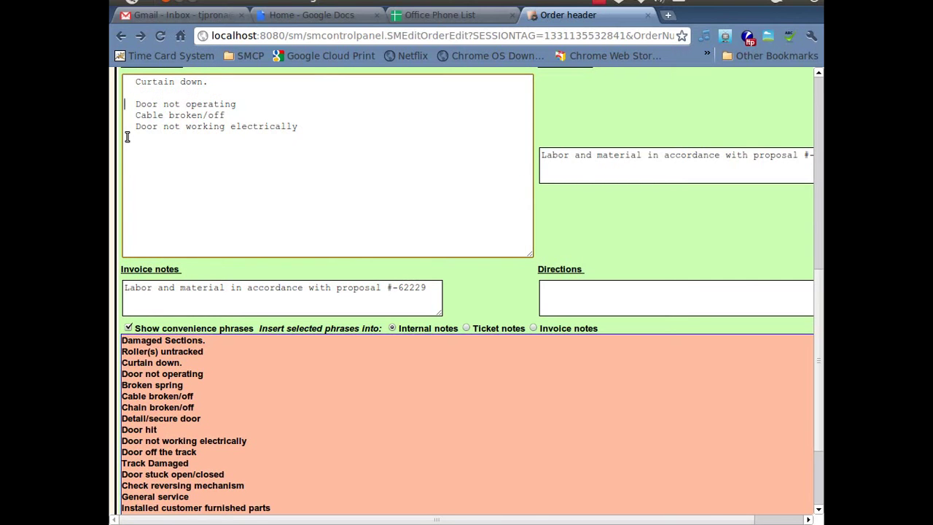
{"action": "left_click", "coordinate": [180, 339]}
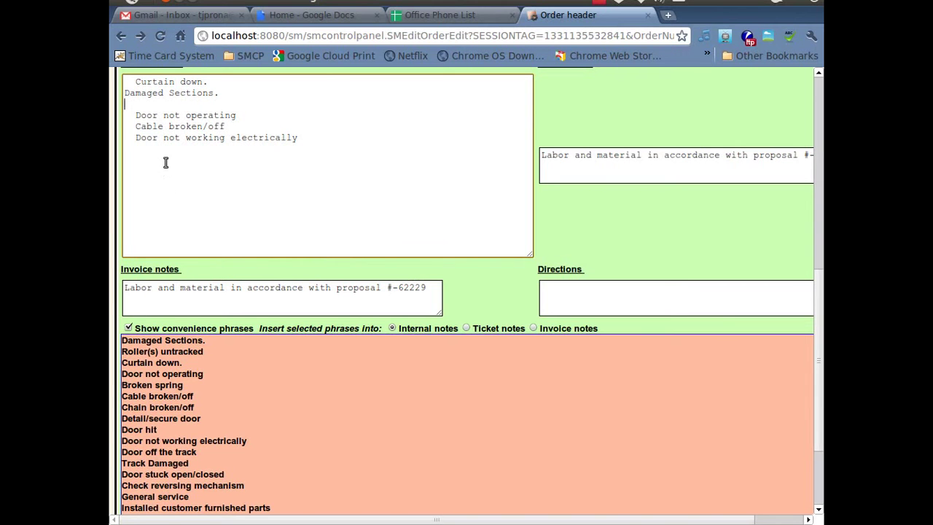
Step: Append the phrases "Door not operating", "Broken spring" and "Cable broken/off" at the end of the internal notes
{"action": "left_click", "coordinate": [303, 138]}
{"action": "left_click", "coordinate": [151, 372]}
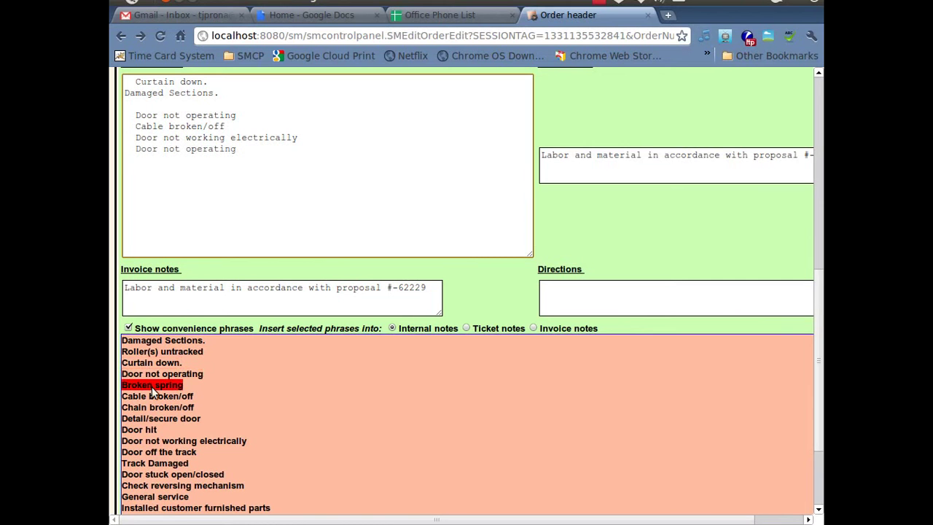
{"action": "left_click", "coordinate": [152, 387]}
{"action": "left_click", "coordinate": [152, 395]}
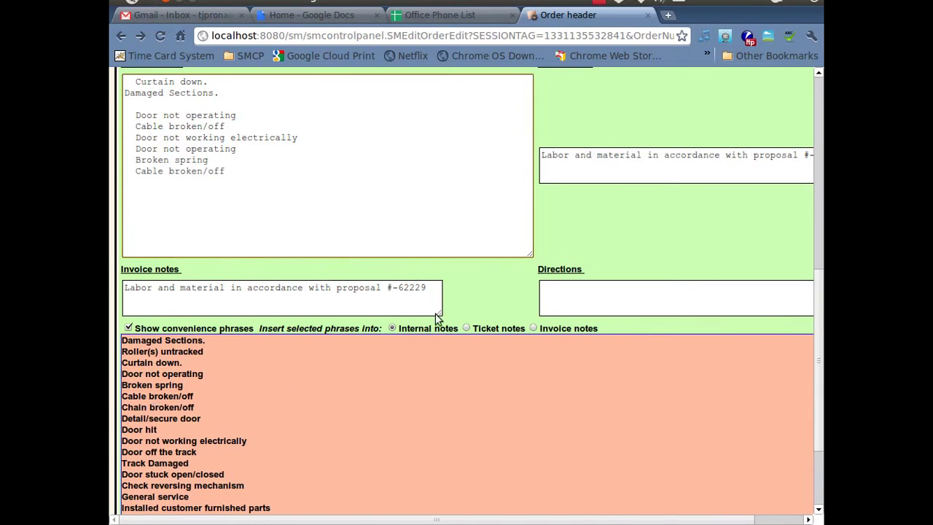
Step: Set Ticket notes as the target for convenience phrases and shrink the Internal notes box to about two visible lines
{"action": "left_click", "coordinate": [467, 327]}
{"action": "left_click", "coordinate": [751, 165]}
{"action": "left_click_drag", "start_coordinate": [529, 253], "coordinate": [496, 116]}
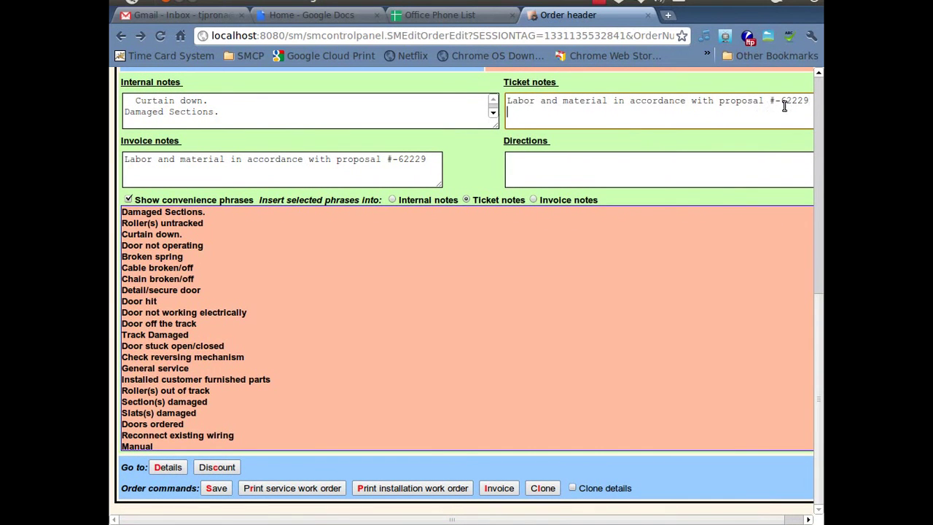
Step: Insert the phrases "Check reversing mechanism" and "Installed customer furnished parts" below the existing text in the ticket notes
{"action": "left_click", "coordinate": [195, 357]}
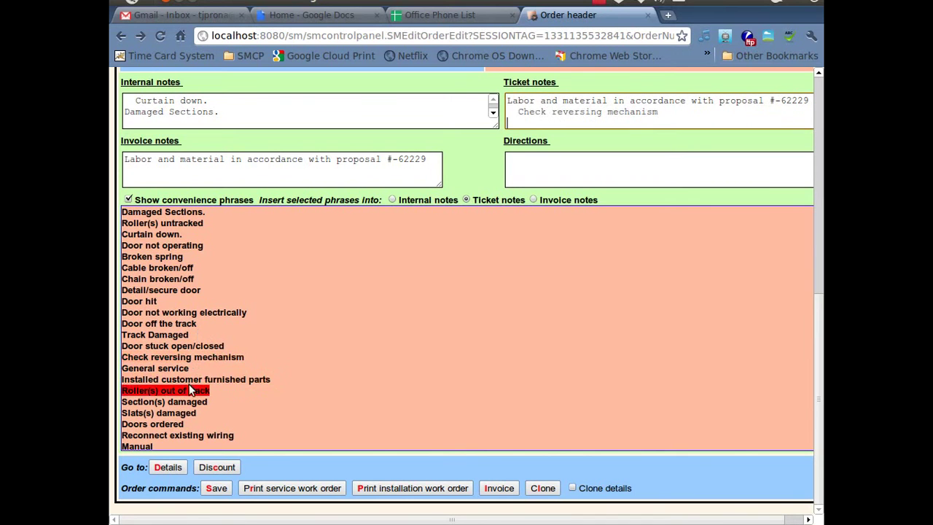
{"action": "left_click", "coordinate": [195, 378]}
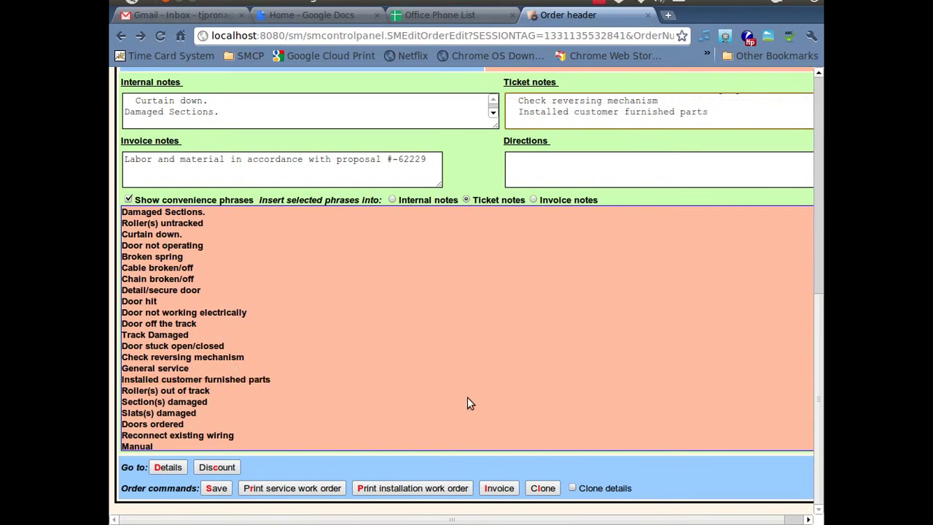
{"action": "scroll", "coordinate": [470, 399], "scroll_direction": "down", "scroll_amount": 1}
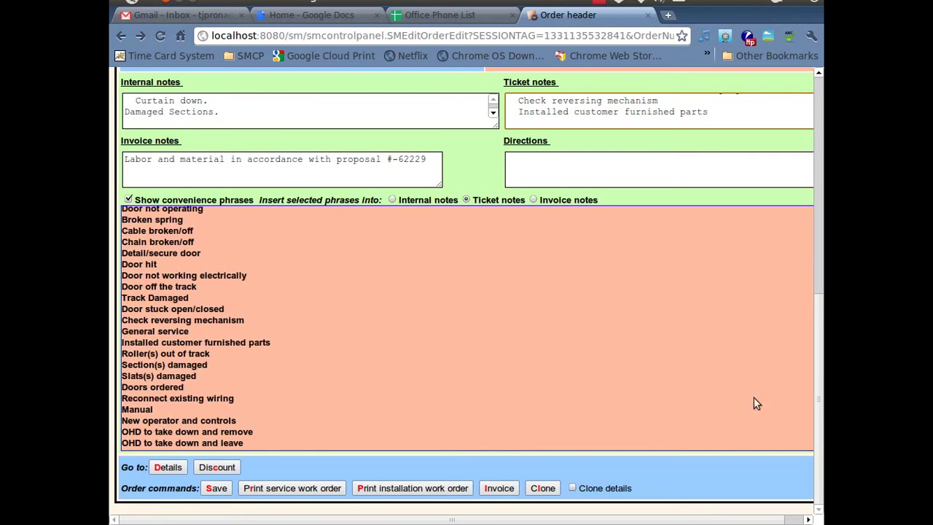
{"action": "left_click_drag", "start_coordinate": [819, 335], "coordinate": [812, 172]}
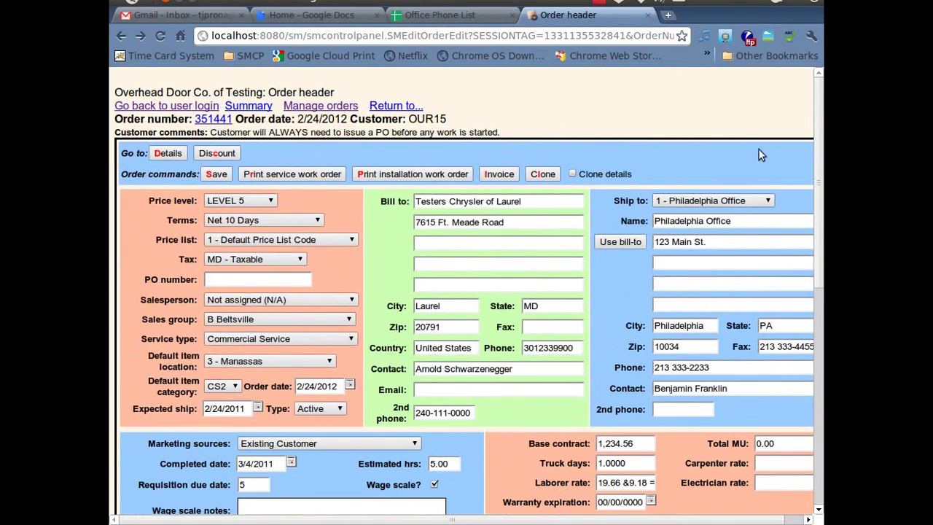